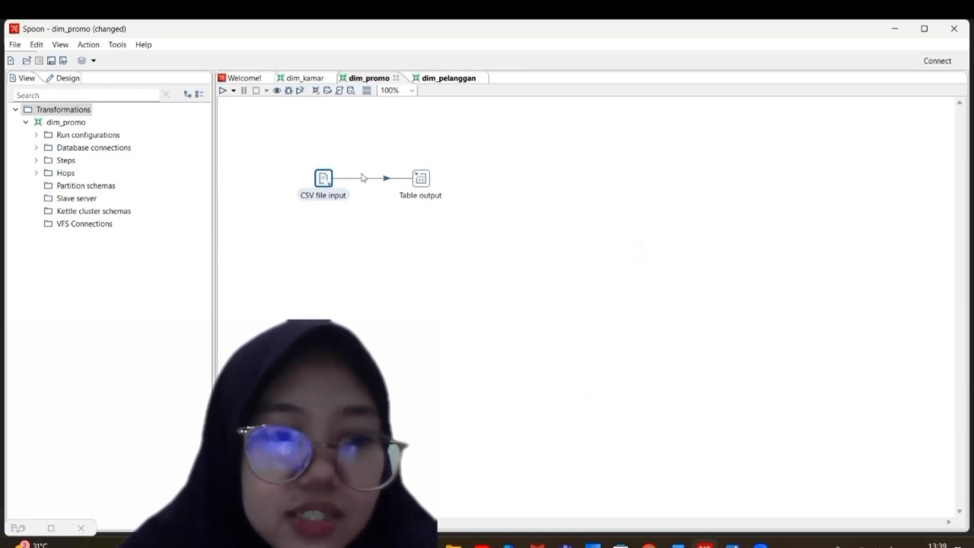
# Step: Preview 1000 rows of the CSV file input in the dim_promo transformation
pyautogui.doubleClick(323, 179)
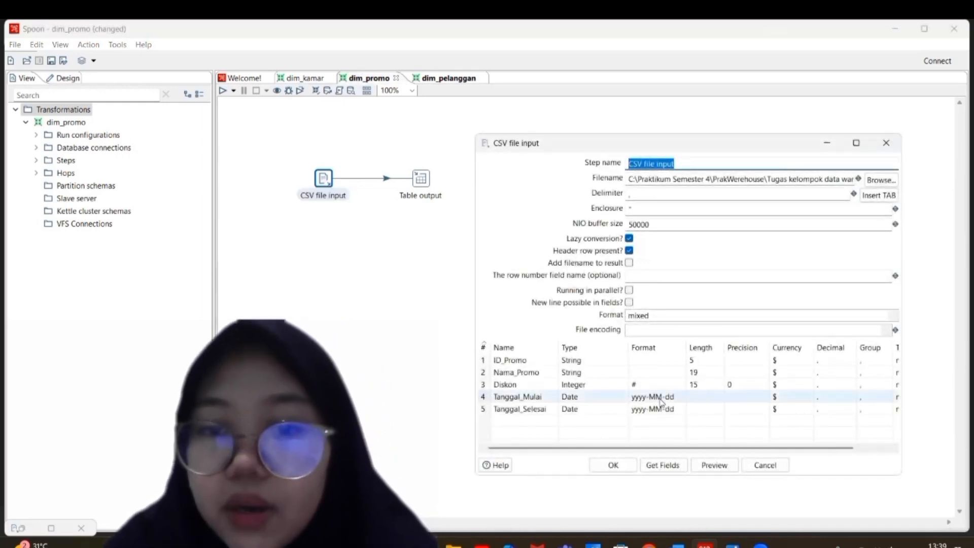
pyautogui.click(712, 465)
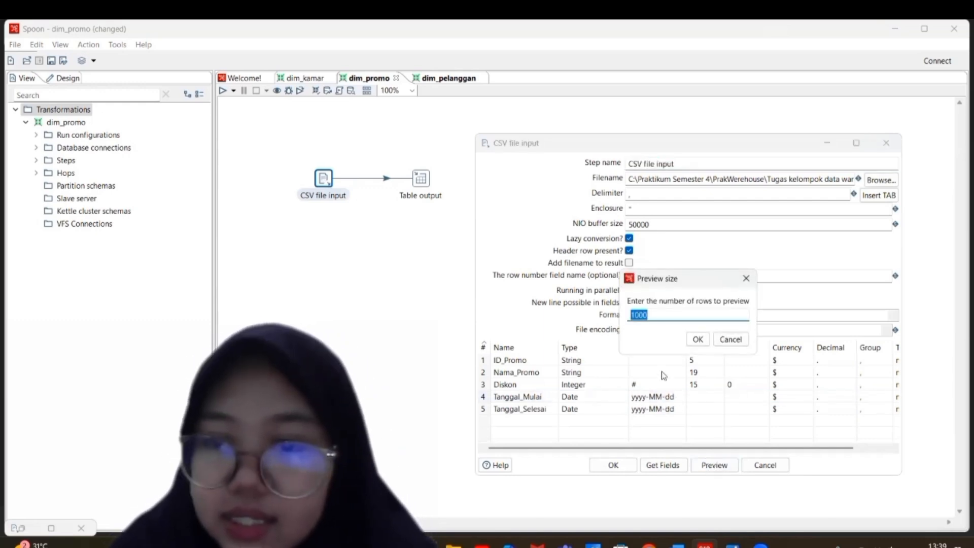
pyautogui.click(697, 339)
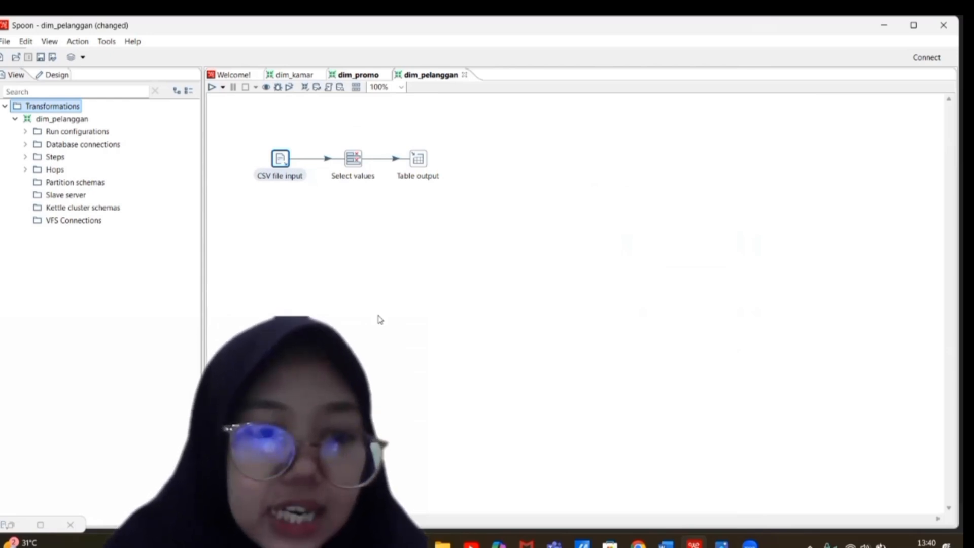
# Step: Preview 1000 rows of the CSV file input in dim_pelanggan and move the preview window clear of the data flow
pyautogui.click(279, 163)
pyautogui.doubleClick(278, 162)
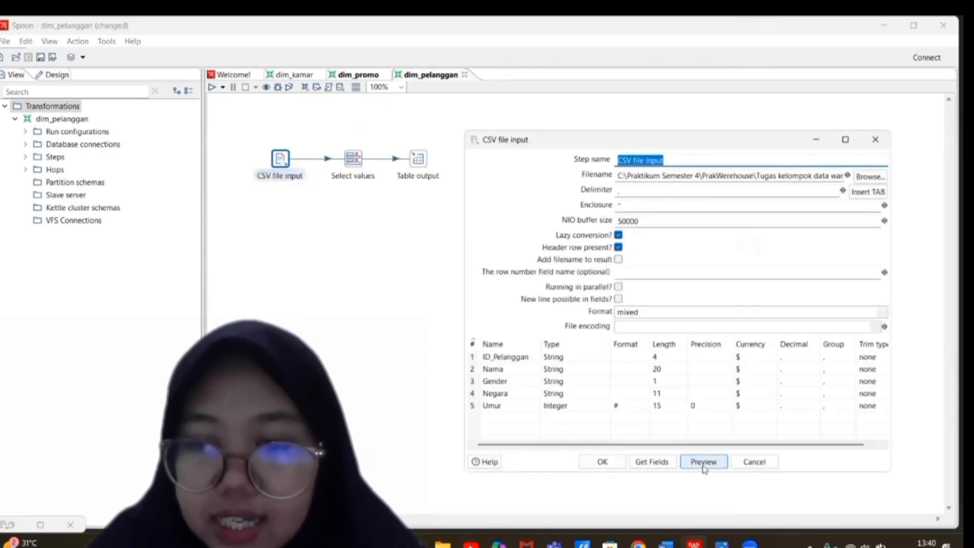
pyautogui.click(703, 462)
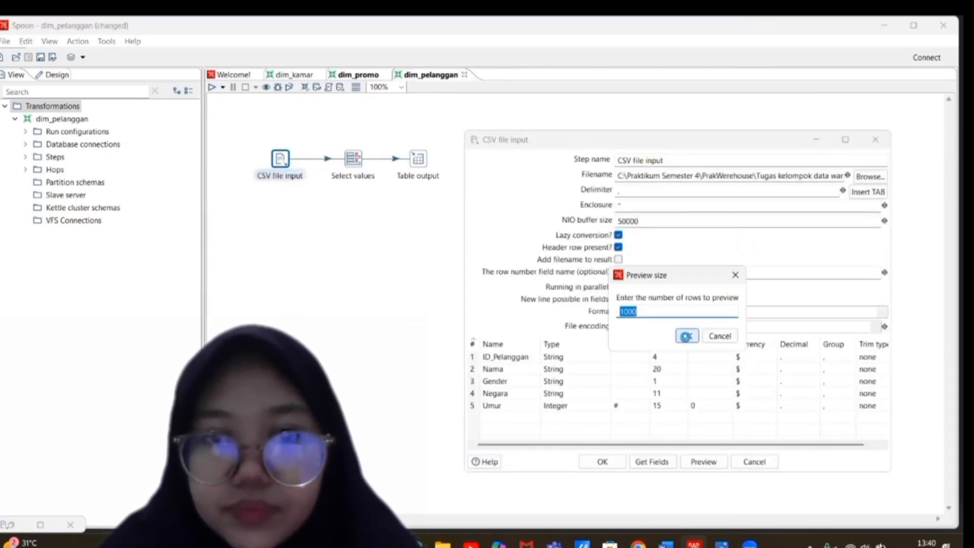
pyautogui.click(686, 336)
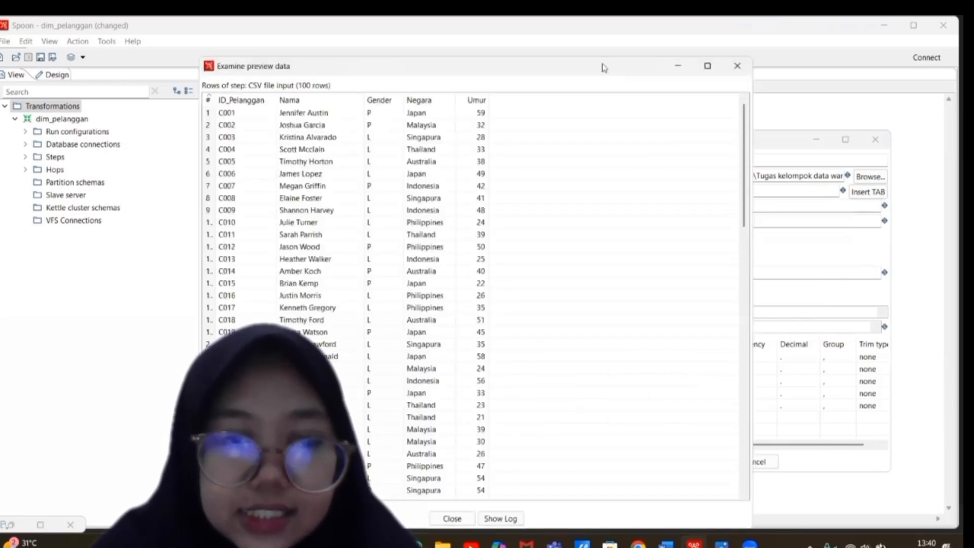
pyautogui.moveTo(602, 67); pyautogui.dragTo(758, 71)
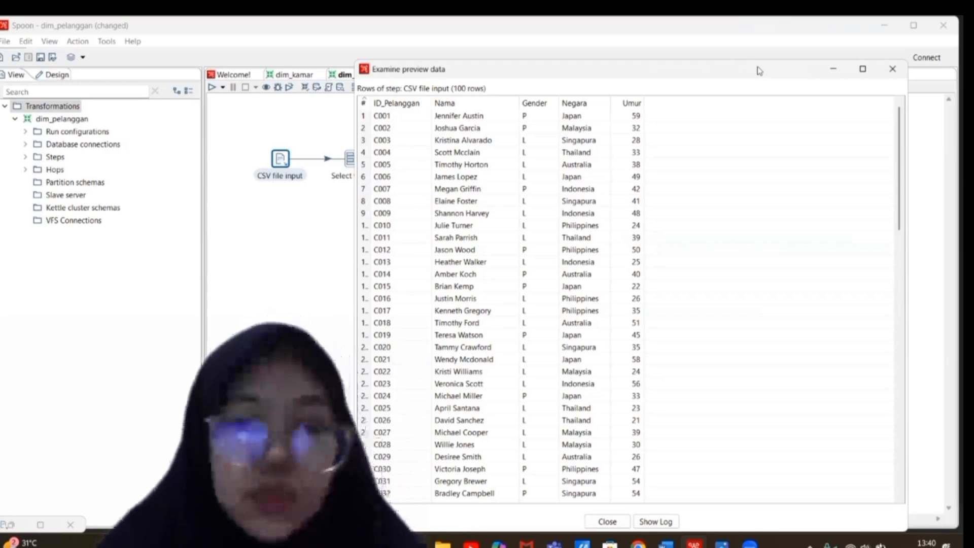
pyautogui.click(722, 543)
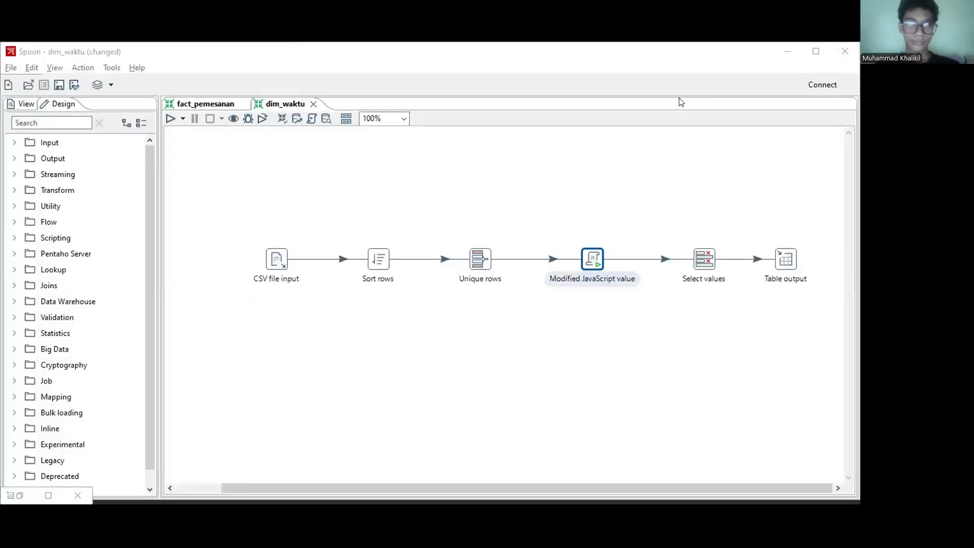
# Step: Look over the fact_pemesanan and dim_waktu transformations in turn, ending on dim_waktu
pyautogui.click(189, 104)
pyautogui.click(266, 104)
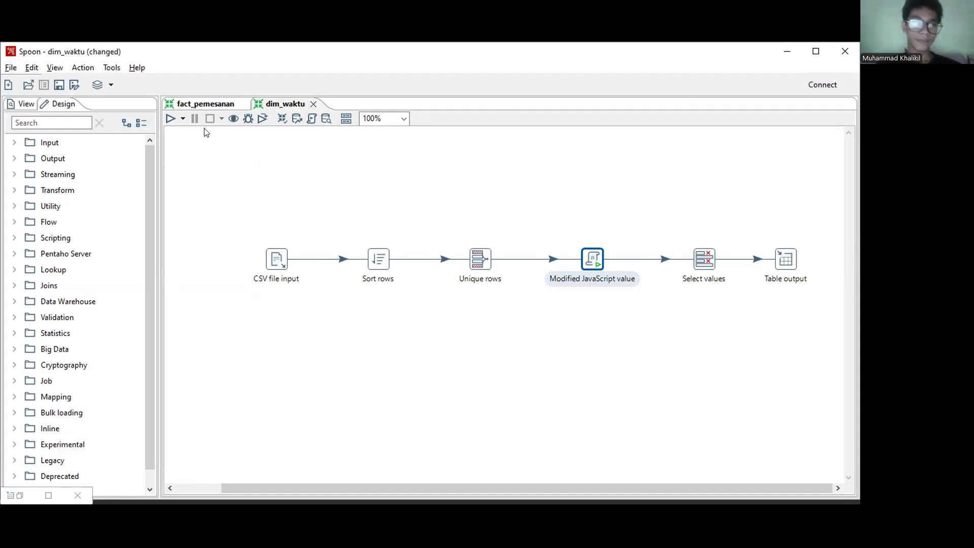
pyautogui.click(173, 106)
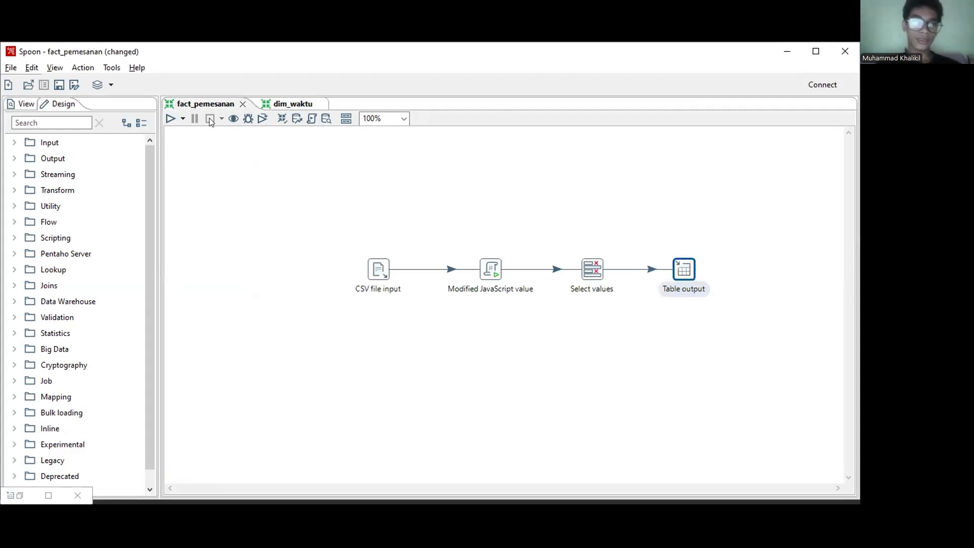
pyautogui.click(266, 105)
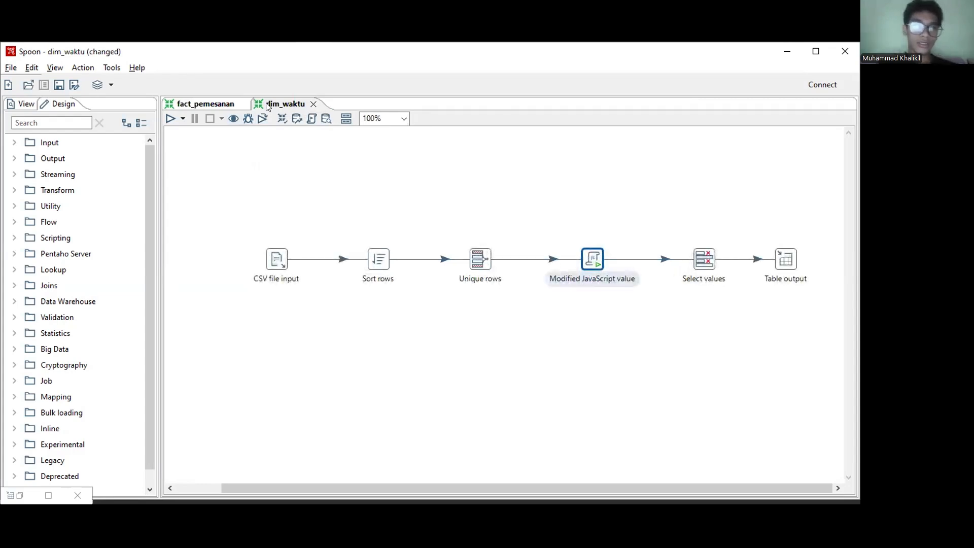
pyautogui.click(203, 105)
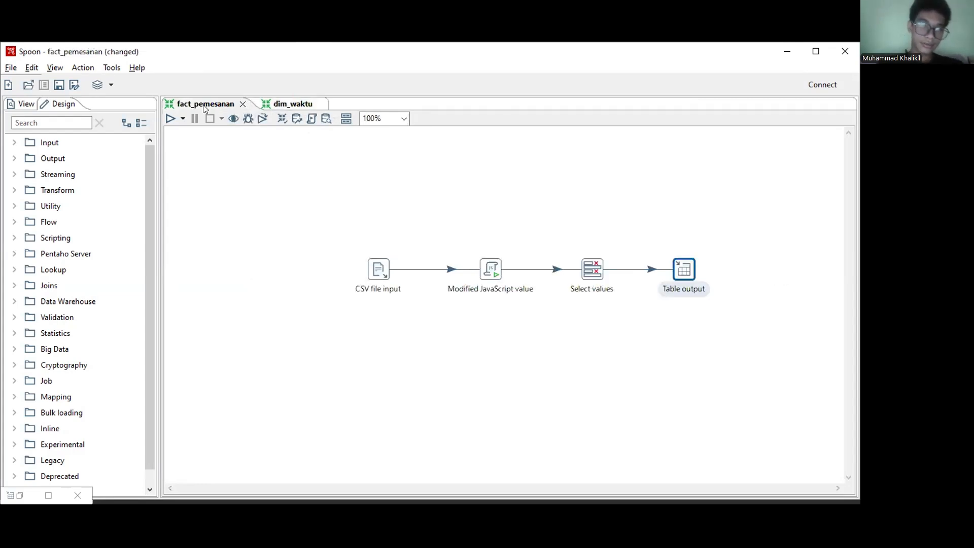
pyautogui.click(302, 107)
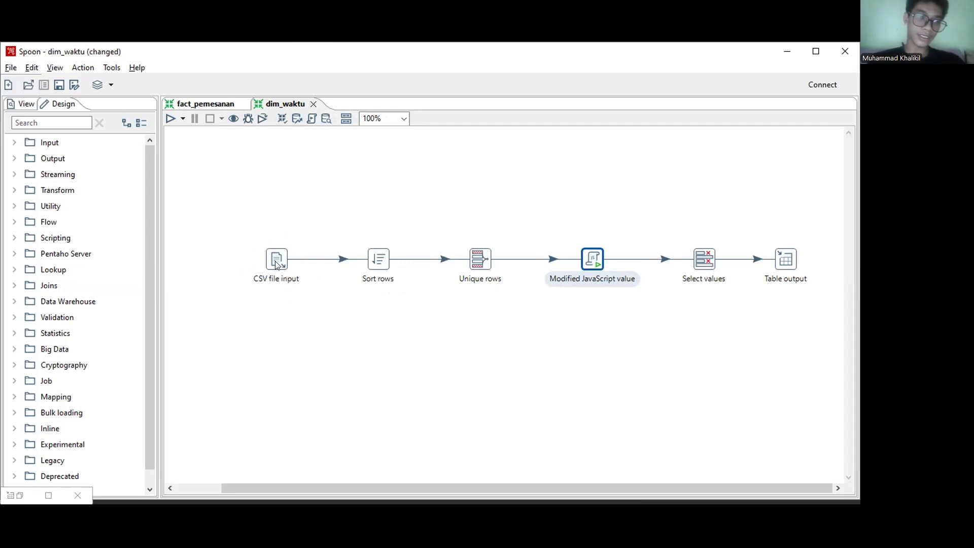
# Step: Try re-entering the CSV file input's filename in dim_waktu, a path ending in Data mentah/pemesanan.csv, and close the settings without saving
pyautogui.moveTo(276, 264)
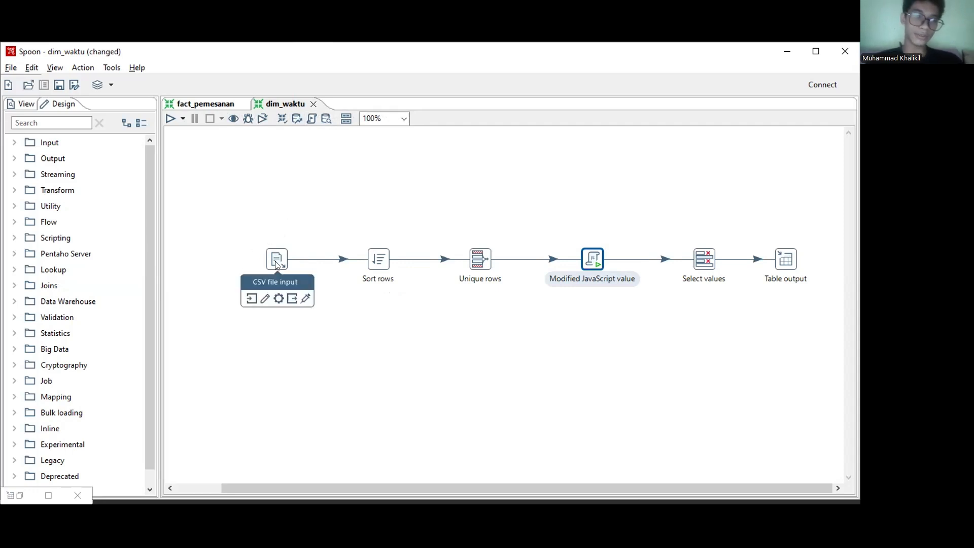
pyautogui.click(276, 264)
pyautogui.doubleClick(276, 264)
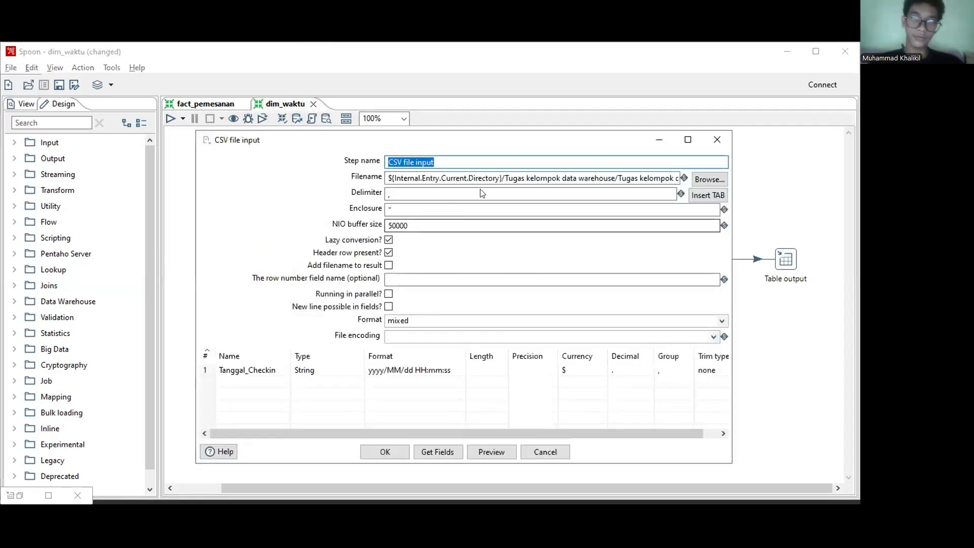
pyautogui.moveTo(557, 173); pyautogui.dragTo(699, 171)
pyautogui.press('BackSpace')
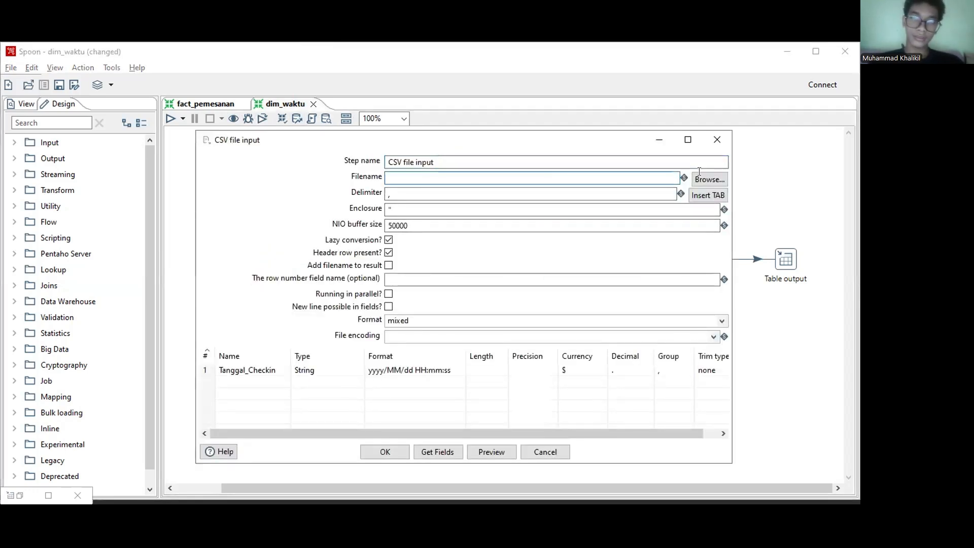
pyautogui.hotkey('ctrl', 'v')
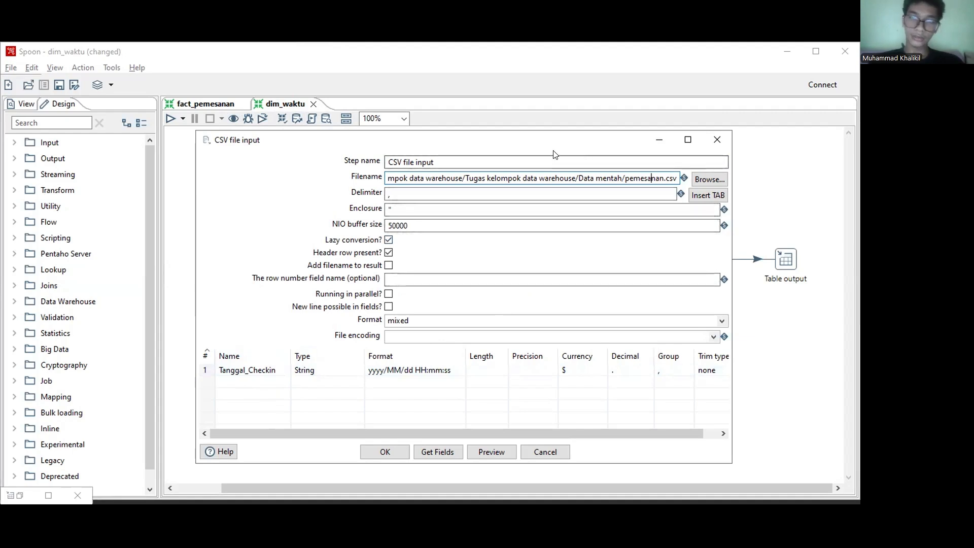
pyautogui.moveTo(554, 148); pyautogui.dragTo(451, 149)
pyautogui.click(614, 142)
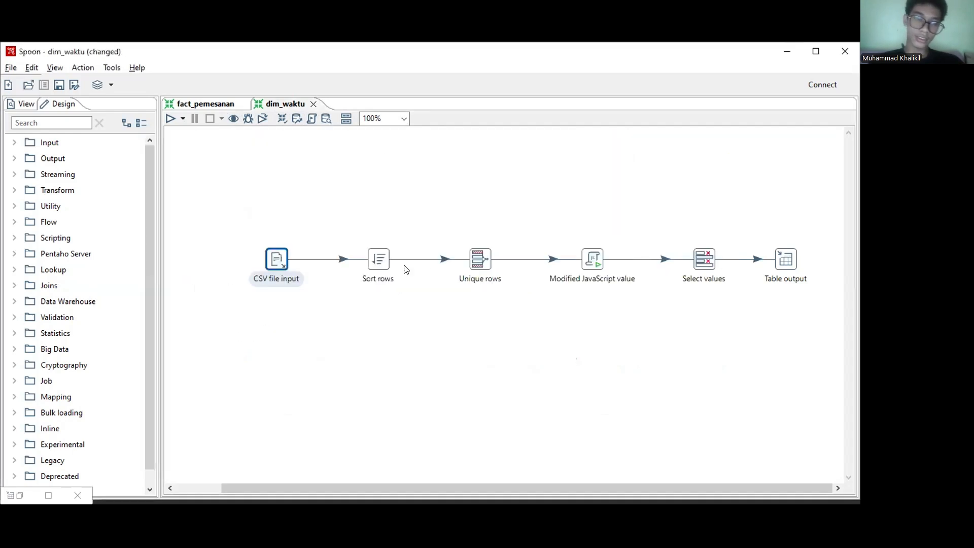
# Step: Examine the Sort rows settings and the Unique rows comparison settings in dim_waktu, closing each without changes
pyautogui.moveTo(381, 260)
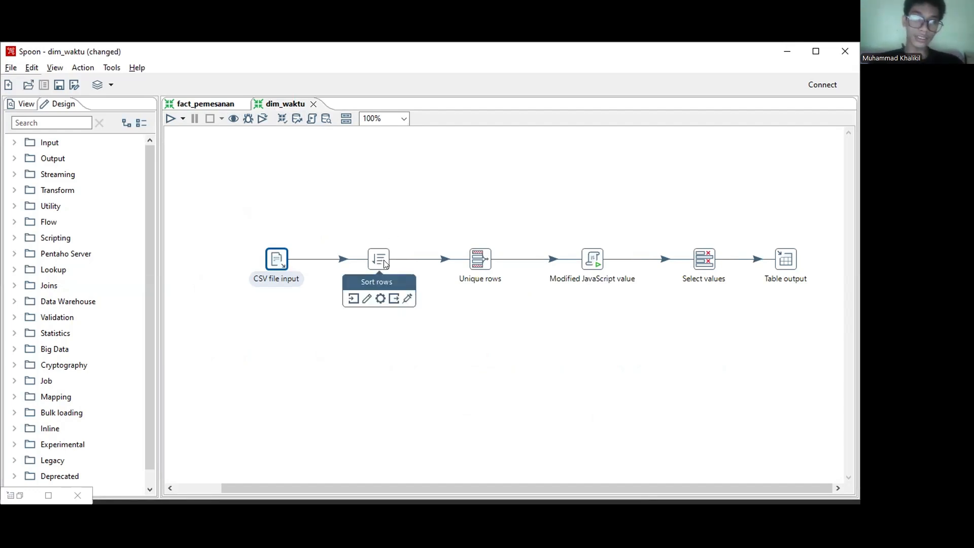
pyautogui.click(385, 263)
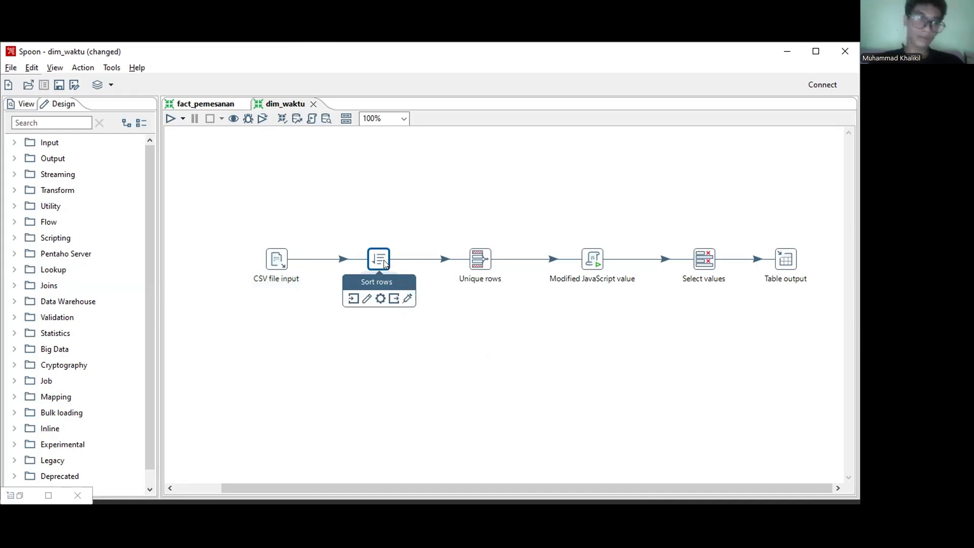
pyautogui.doubleClick(384, 262)
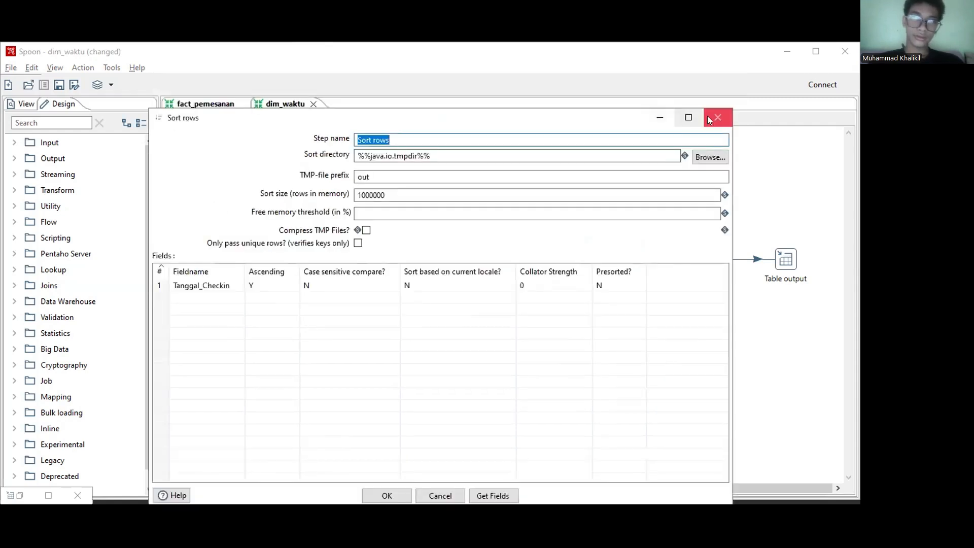
pyautogui.click(709, 119)
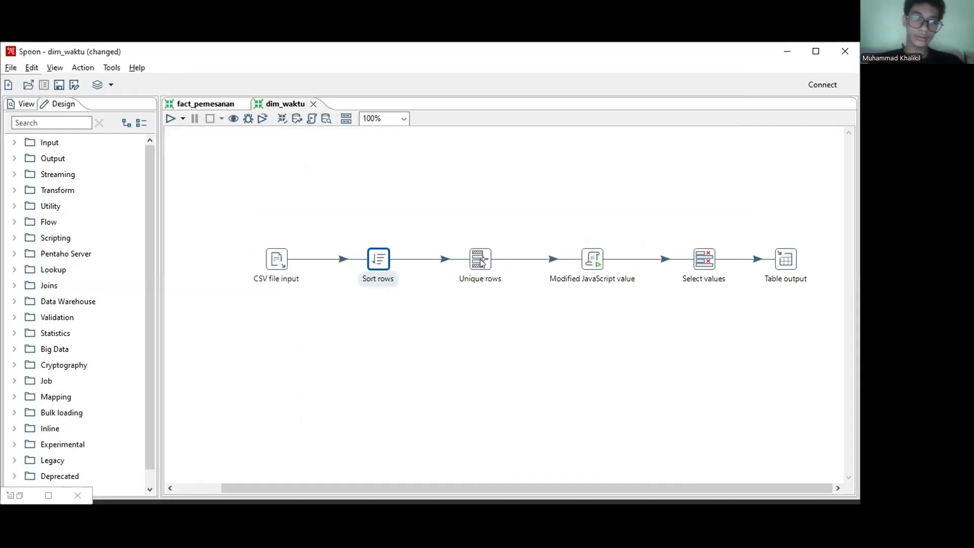
pyautogui.doubleClick(481, 262)
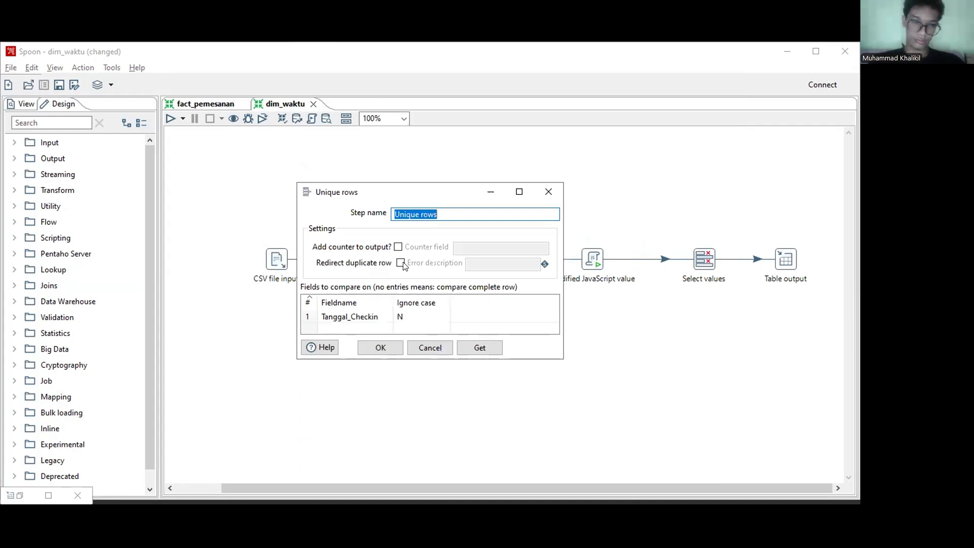
pyautogui.click(546, 190)
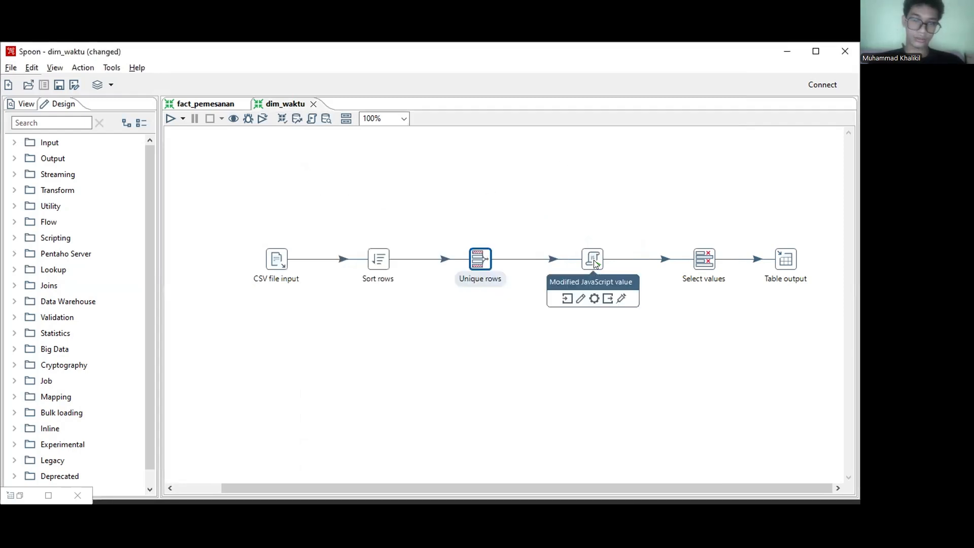
# Step: Read through the Modified JavaScript value script that derives Tahun, Bulan, Hari, Kuartal and ID_Waktu, and close it without changes
pyautogui.click(593, 260)
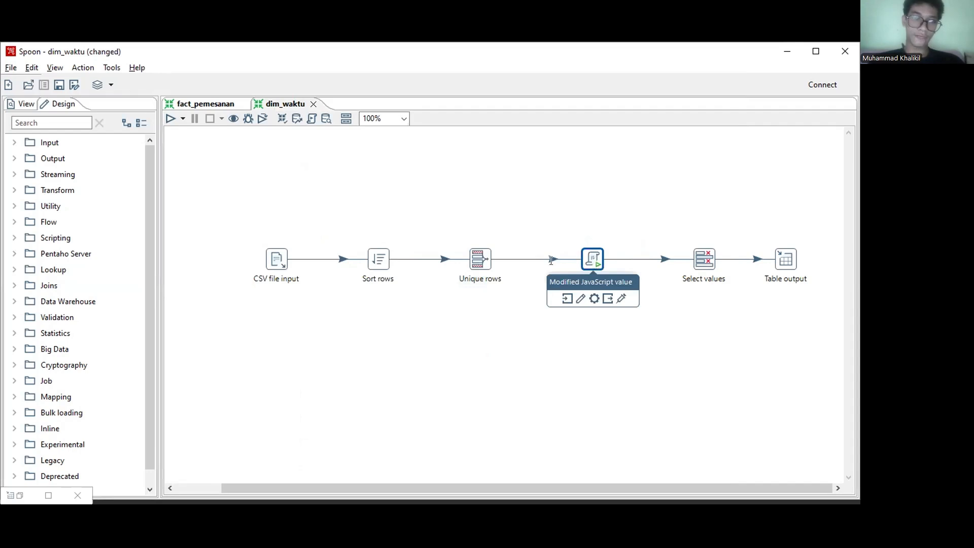
pyautogui.doubleClick(583, 258)
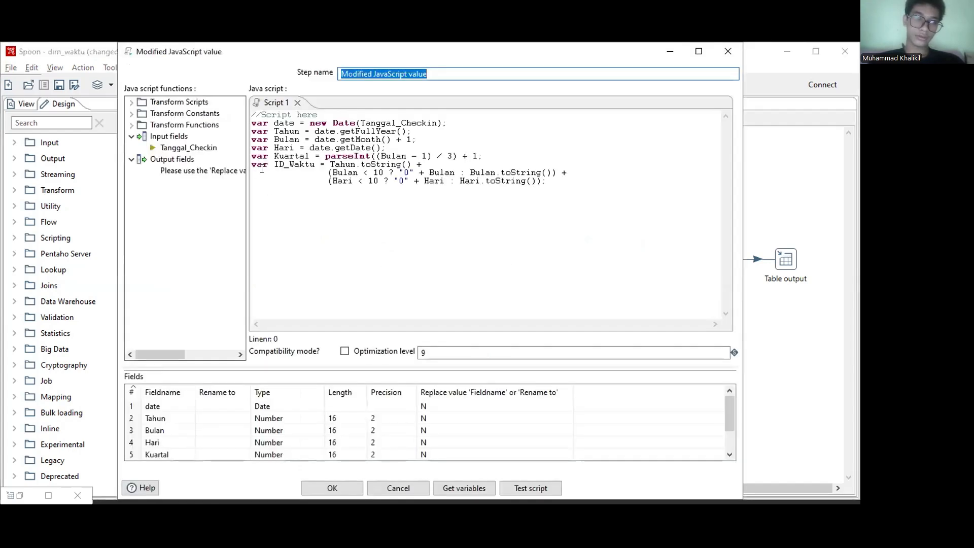
pyautogui.moveTo(408, 206); pyautogui.dragTo(233, 127)
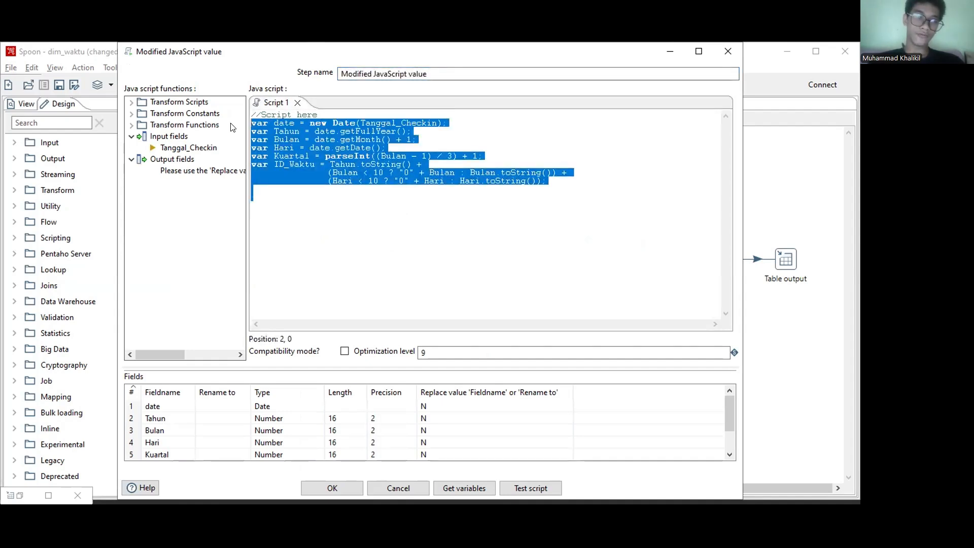
pyautogui.click(286, 131)
pyautogui.click(285, 139)
pyautogui.click(286, 147)
pyautogui.click(285, 156)
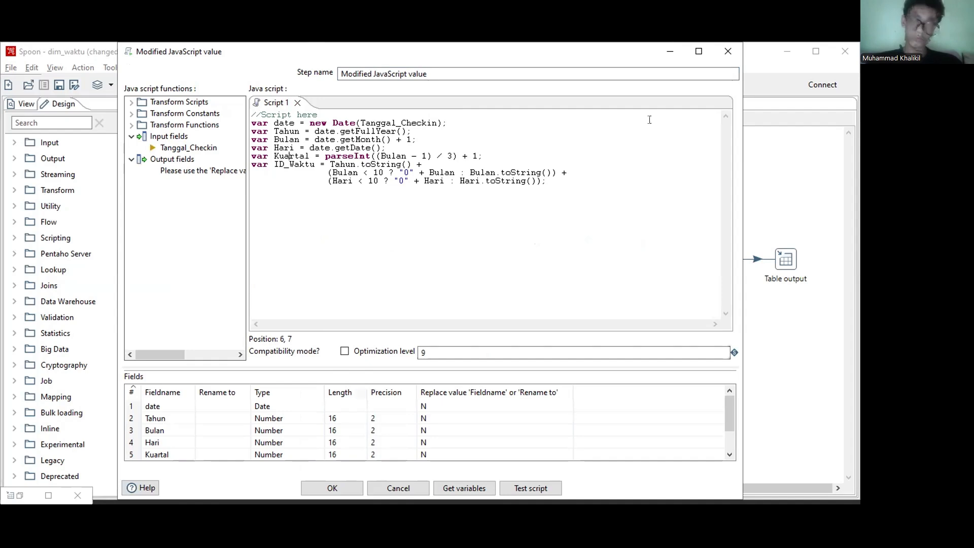
pyautogui.click(725, 54)
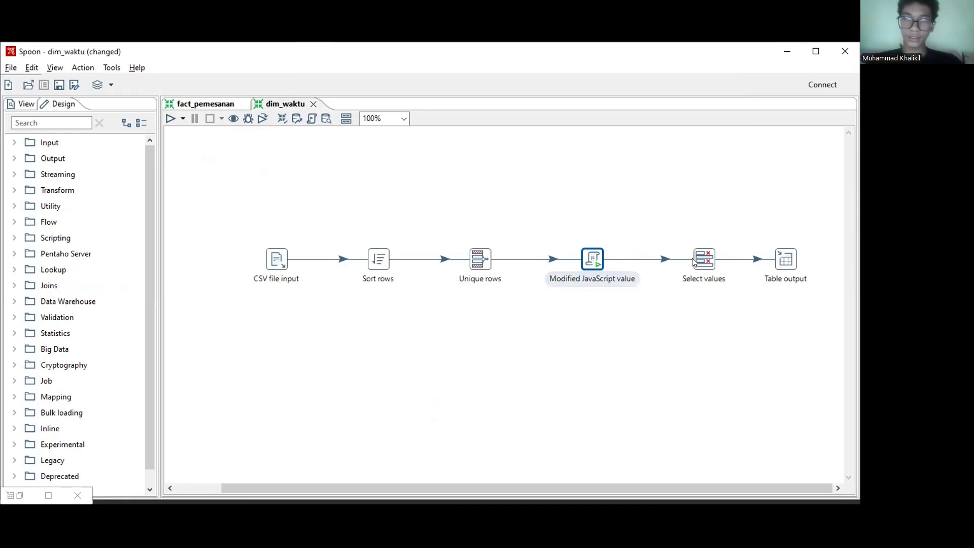
# Step: Examine the fields chosen in Select values and the connection and target table settings in Table output, closing both without changes
pyautogui.moveTo(709, 261)
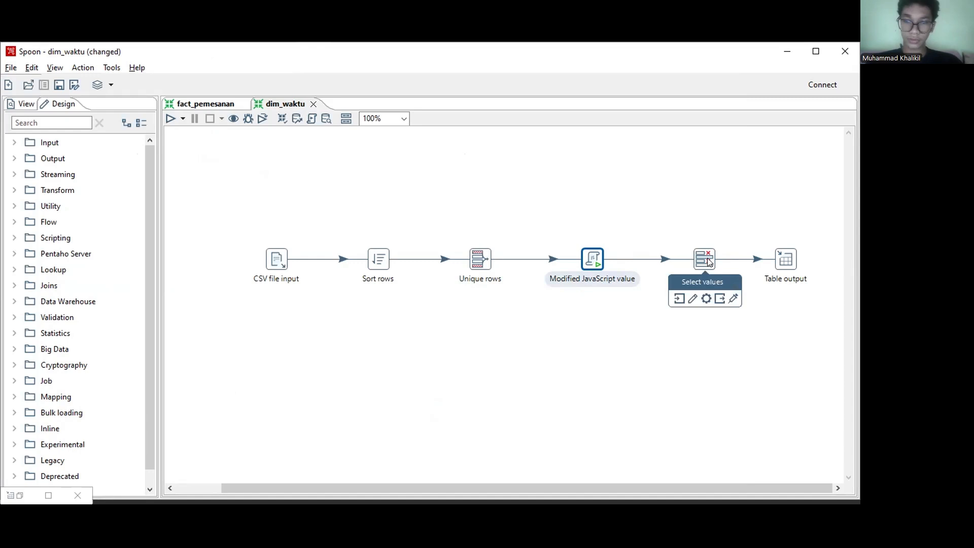
pyautogui.click(708, 262)
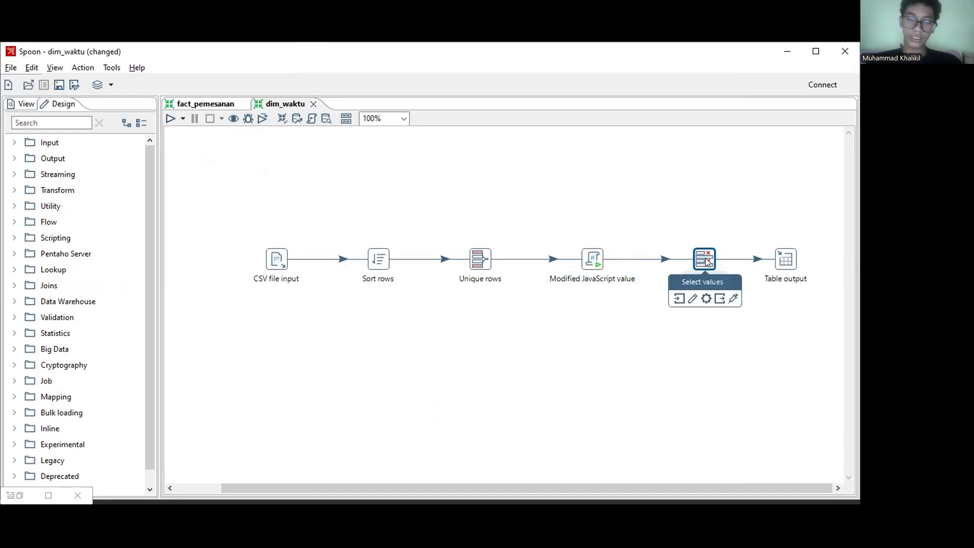
pyautogui.doubleClick(705, 260)
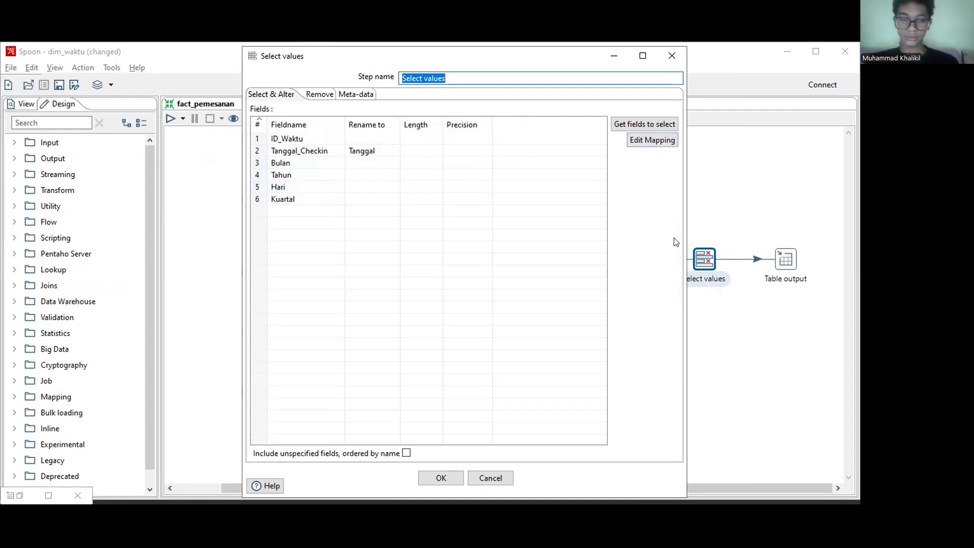
pyautogui.press('Escape')
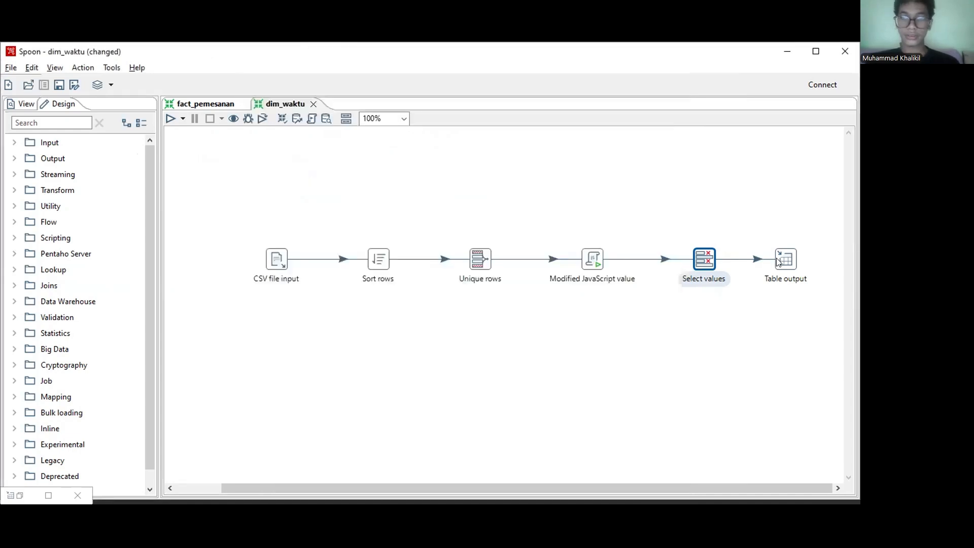
pyautogui.doubleClick(778, 262)
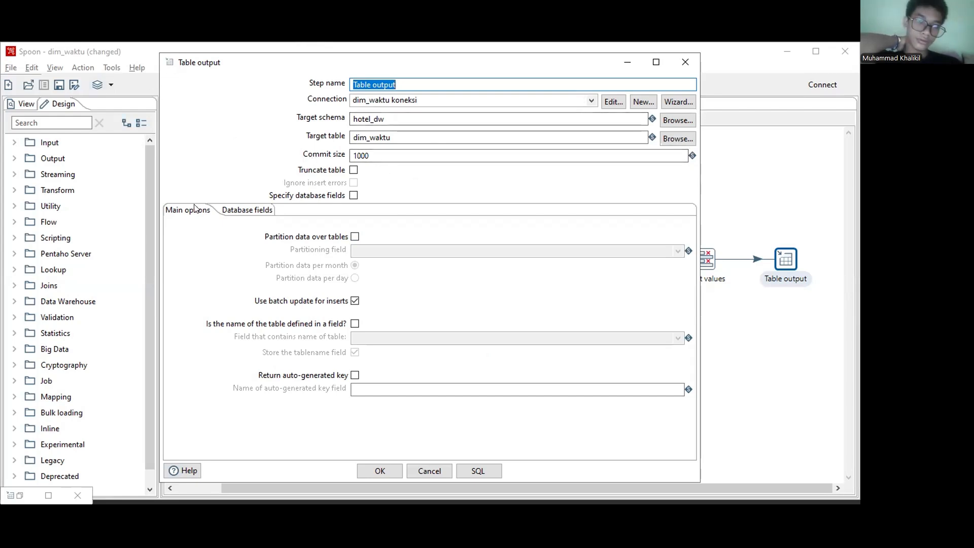
pyautogui.doubleClick(169, 62)
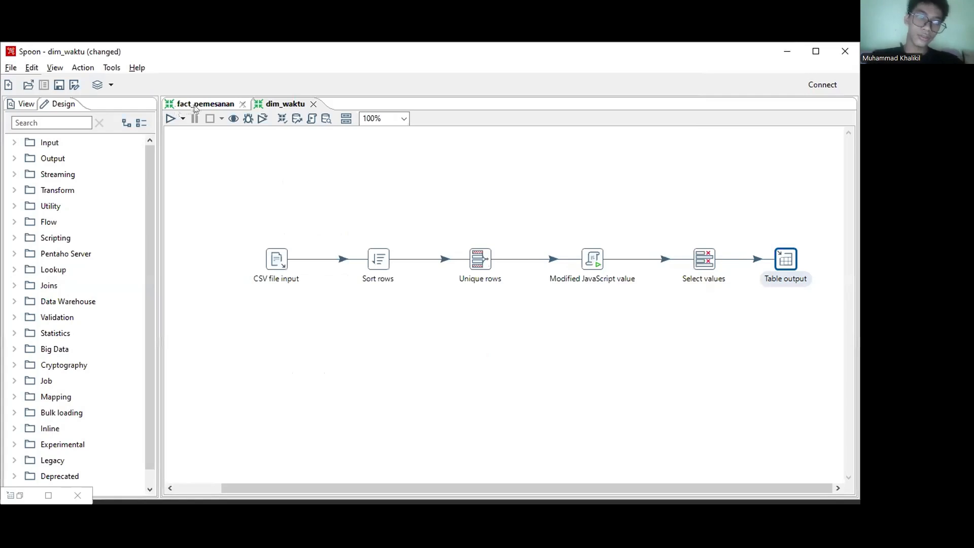
# Step: Switch to the fact_pemesanan transformation and check the end of the source file path in its CSV file input settings
pyautogui.click(193, 106)
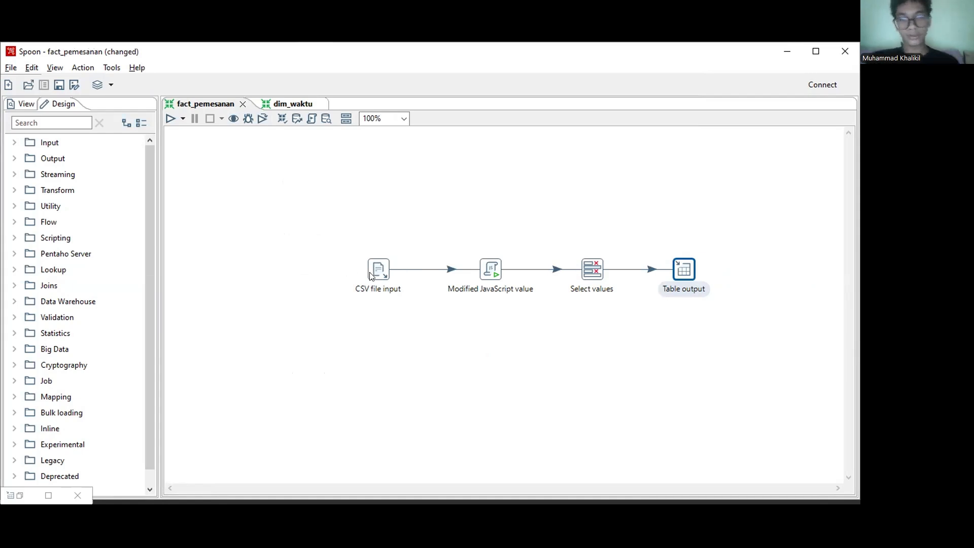
pyautogui.moveTo(373, 275)
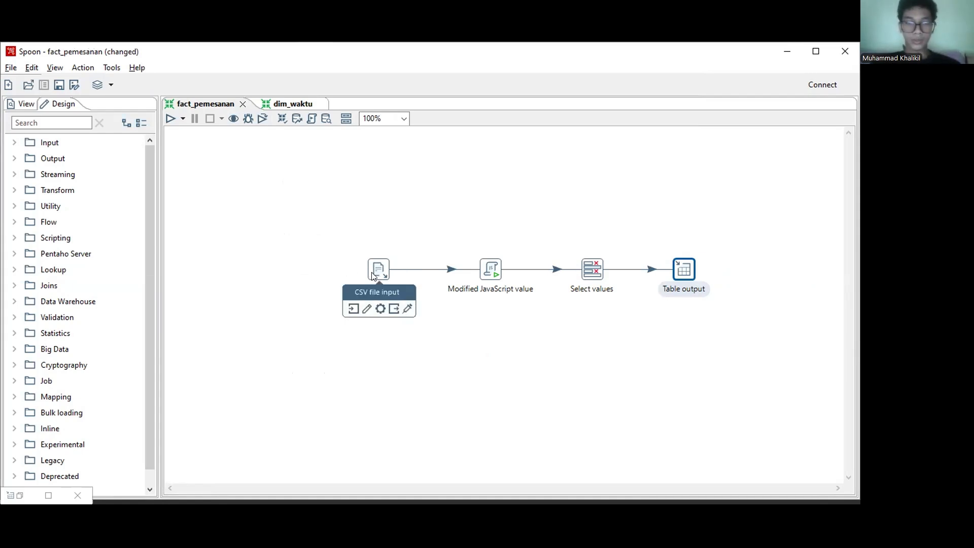
pyautogui.doubleClick(378, 270)
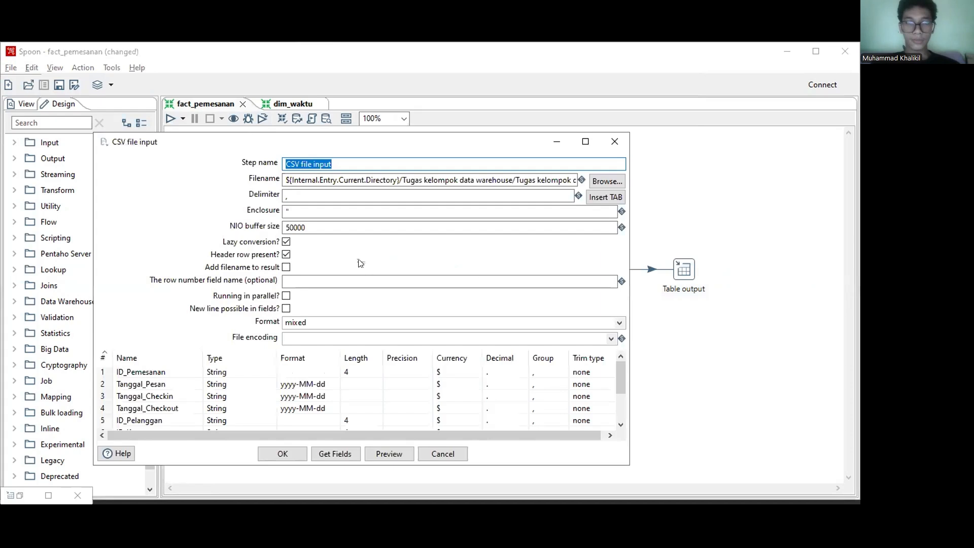
pyautogui.moveTo(386, 180); pyautogui.dragTo(644, 181)
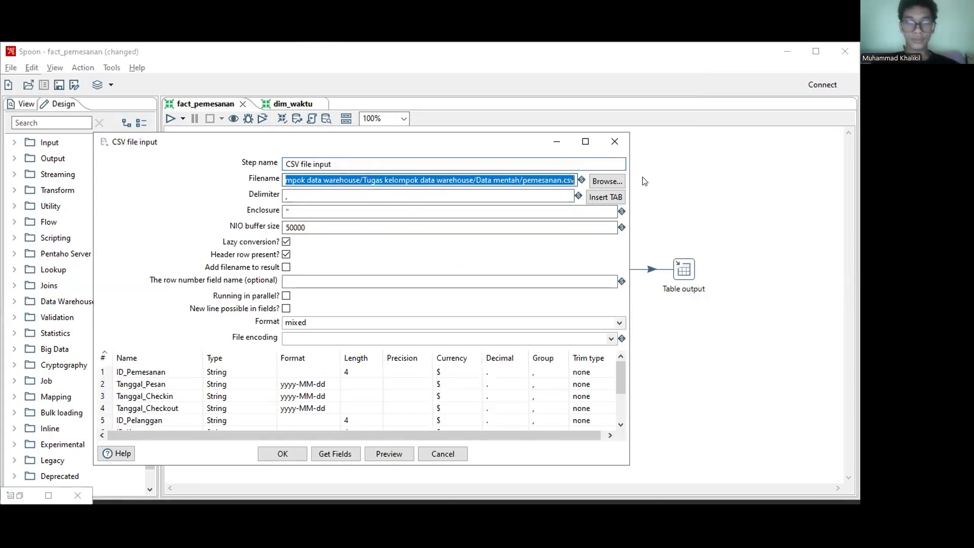
pyautogui.click(530, 180)
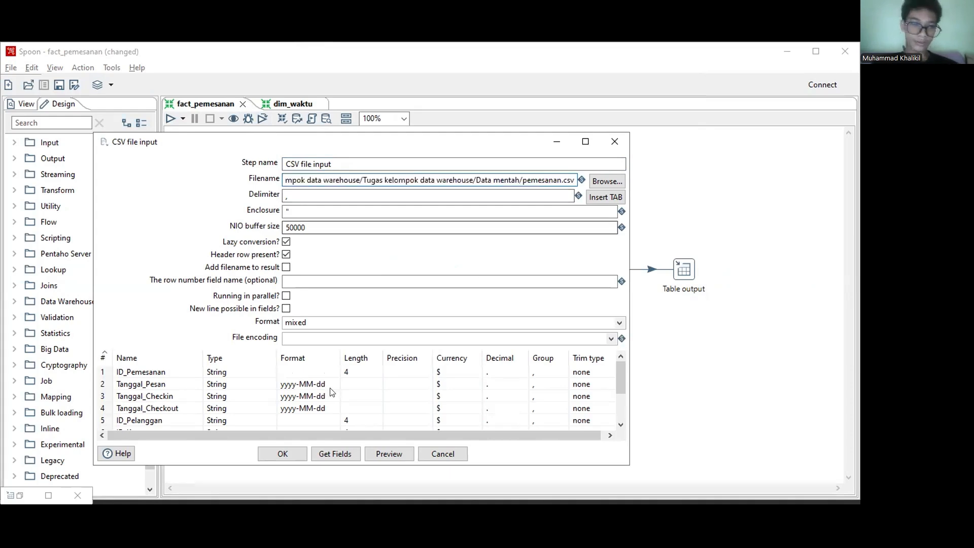
# Step: Review the CSV file input's field list from ID_Pemesanan to Total_Bayar, and close the settings without changes
pyautogui.click(120, 373)
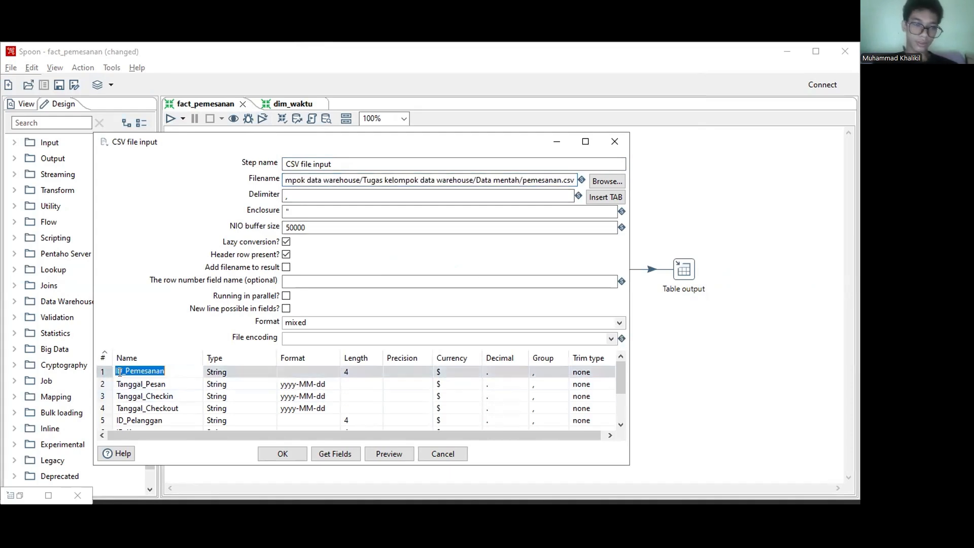
pyautogui.press('Escape')
pyautogui.press('Down')
pyautogui.press('Down')
pyautogui.press('Down')
pyautogui.press('Down')
pyautogui.press('Down')
pyautogui.press('Down')
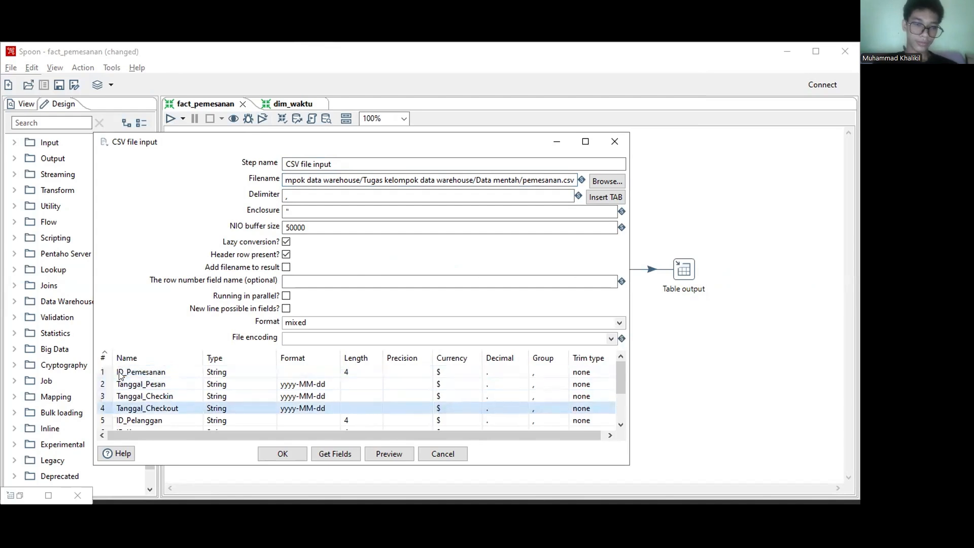
pyautogui.press('Down')
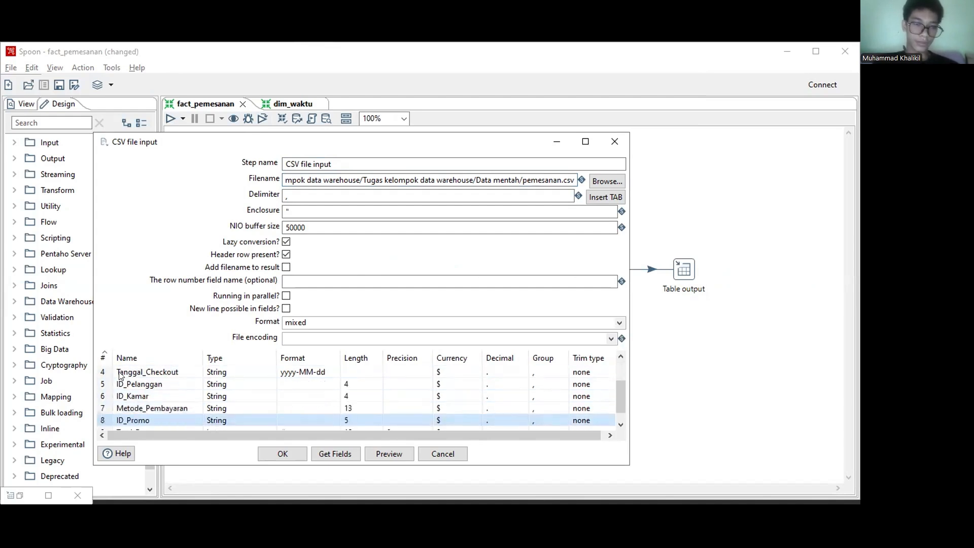
pyautogui.press('Down')
pyautogui.press('Down')
pyautogui.press('Down')
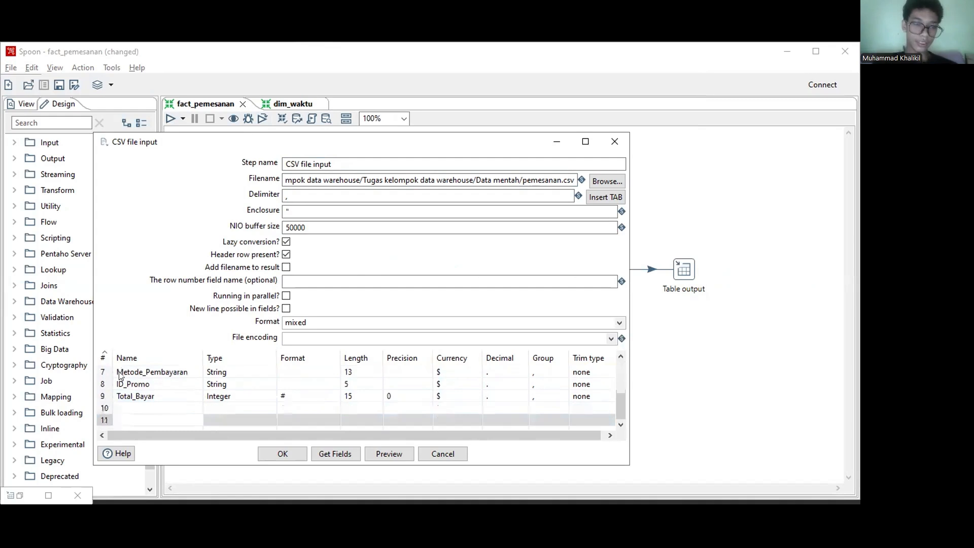
pyautogui.press('Up')
pyautogui.press('Up')
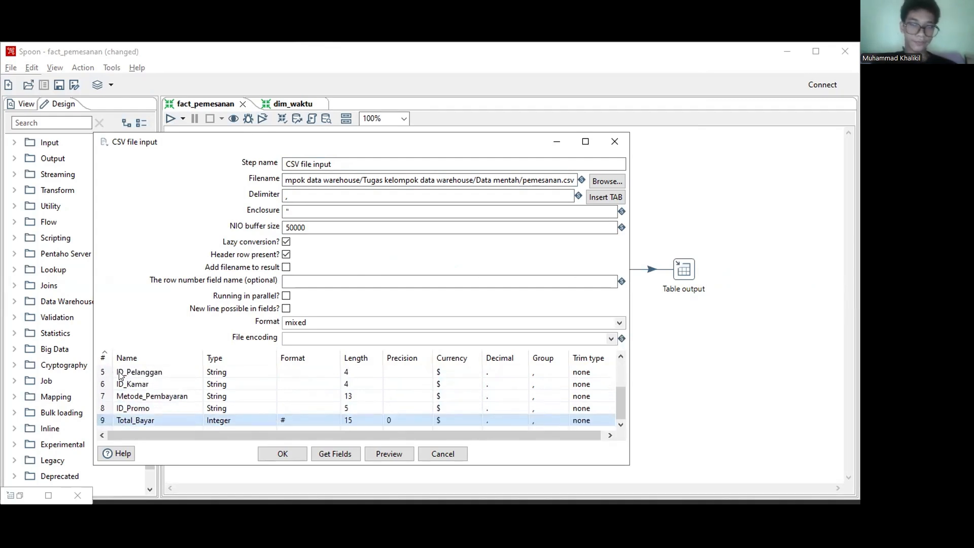
pyautogui.click(613, 142)
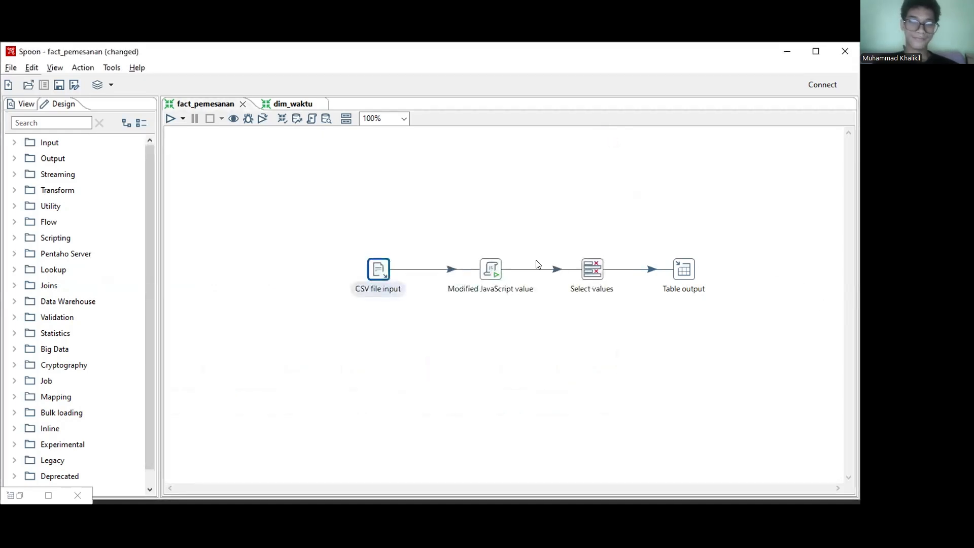
# Step: Read the Modified JavaScript value script for ID_Waktu and Durasi_Menginap along with its output fields, and close it without changes
pyautogui.click(491, 266)
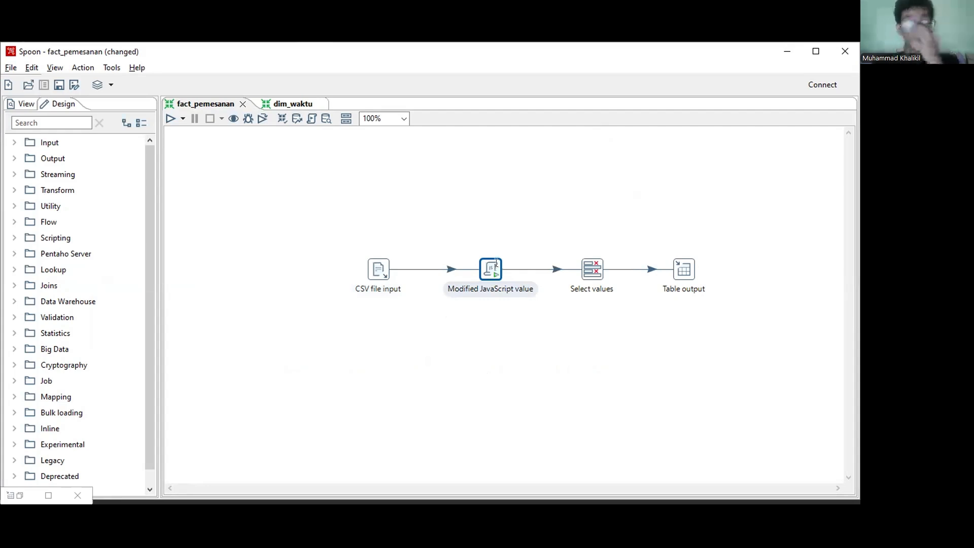
pyautogui.doubleClick(491, 266)
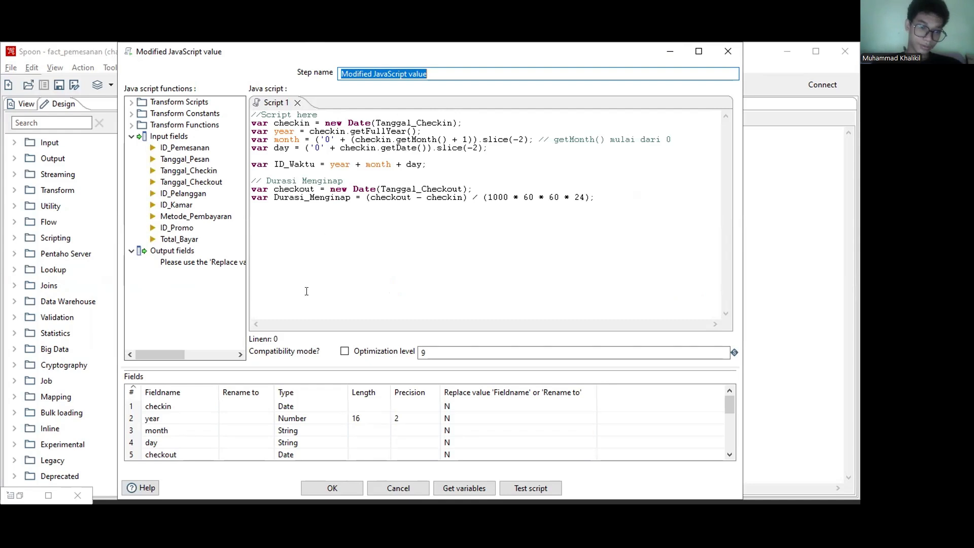
pyautogui.scroll(-1, 249, 429)
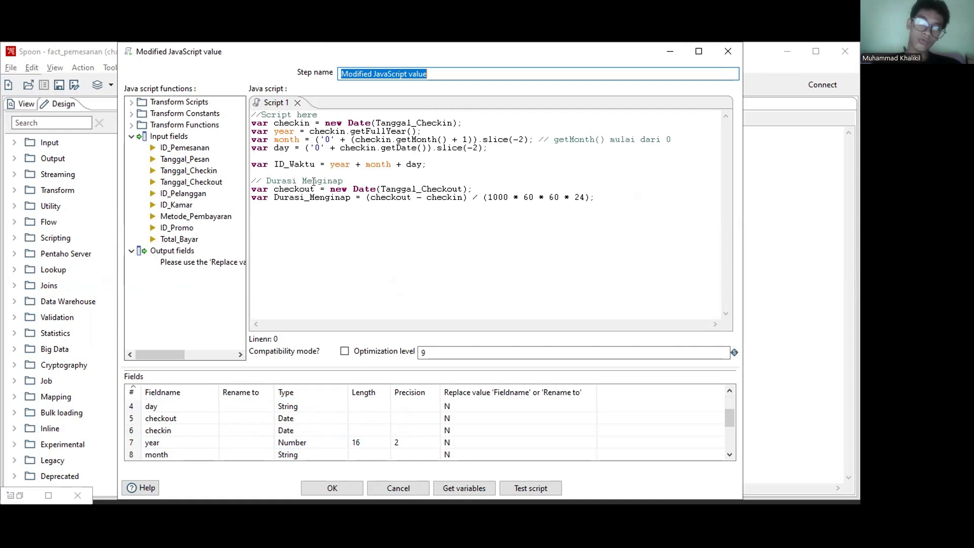
pyautogui.scroll(-1, 188, 418)
pyautogui.scroll(2, 188, 418)
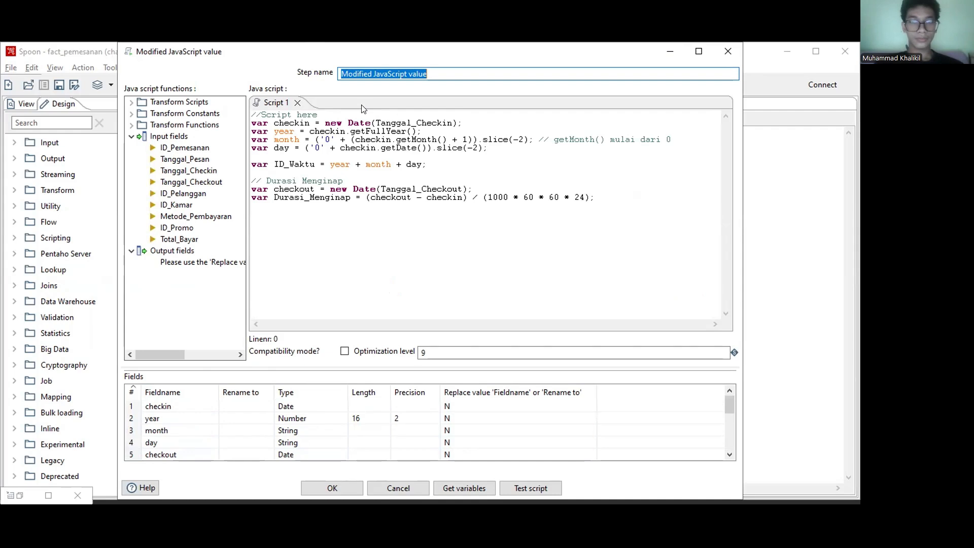
pyautogui.click(315, 171)
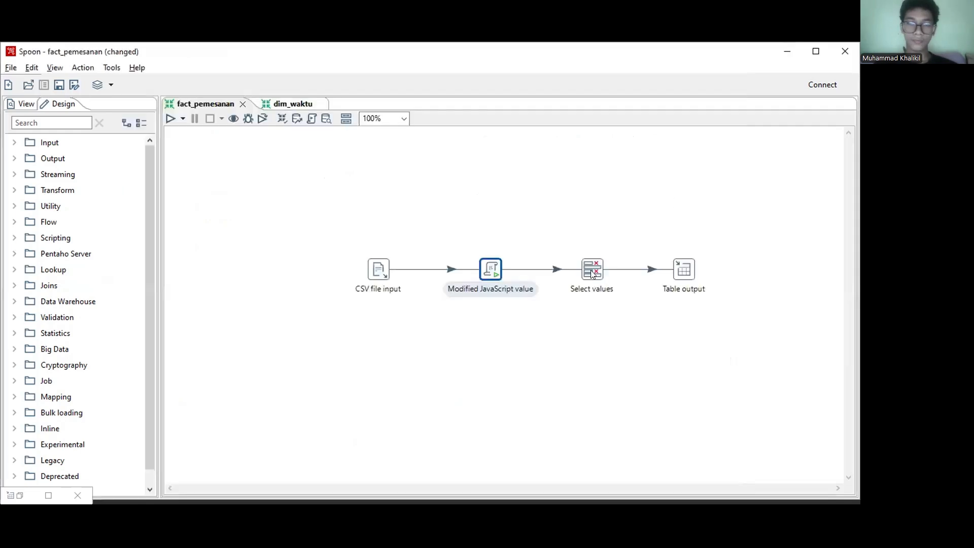
pyautogui.moveTo(592, 274)
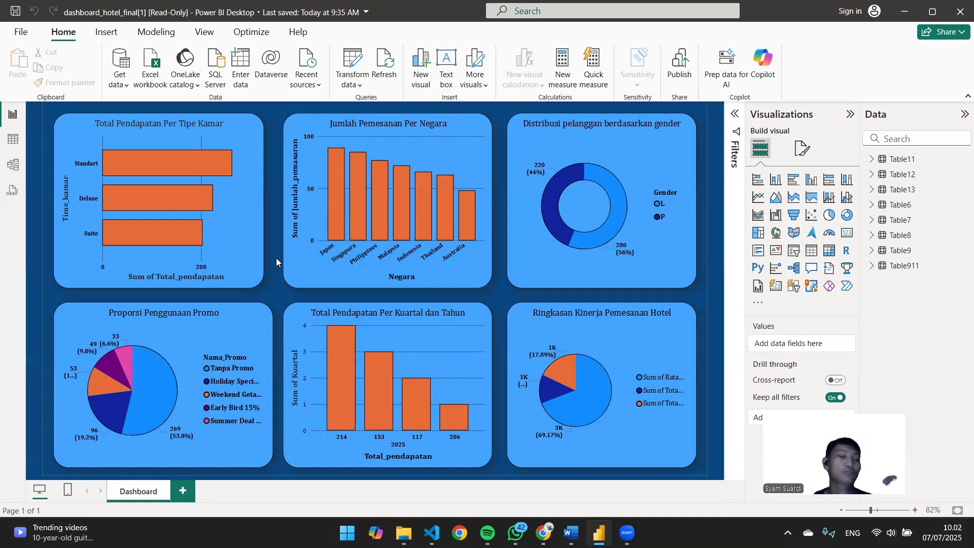
# Step: In the Power BI hotel dashboard, select the customer gender chart and inspect data points in the bookings-per-country and quarterly revenue charts
pyautogui.click(609, 125)
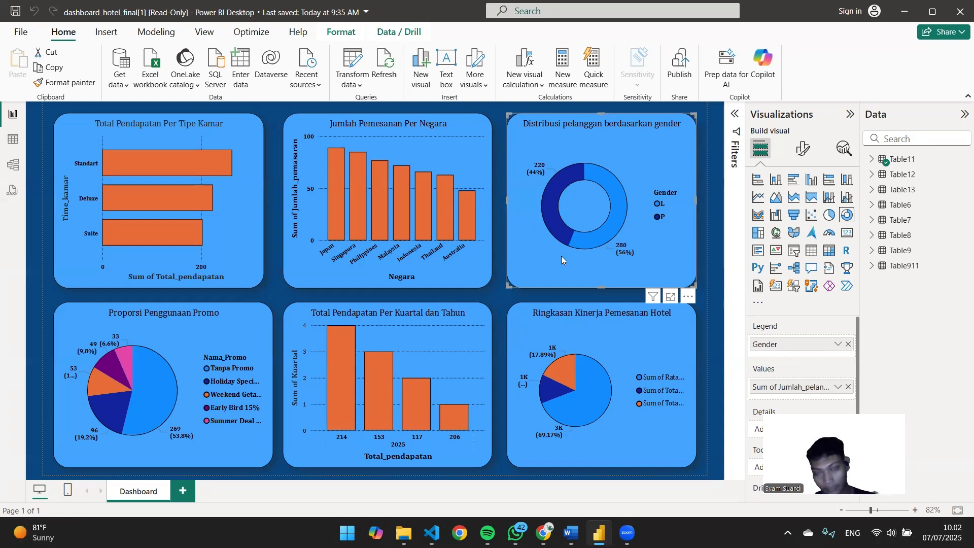
pyautogui.moveTo(363, 189)
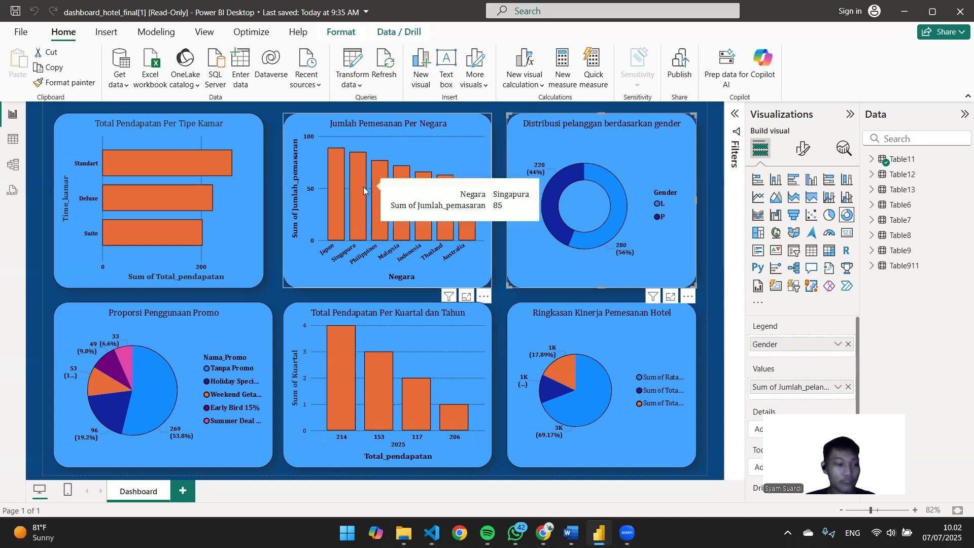
pyautogui.moveTo(318, 358)
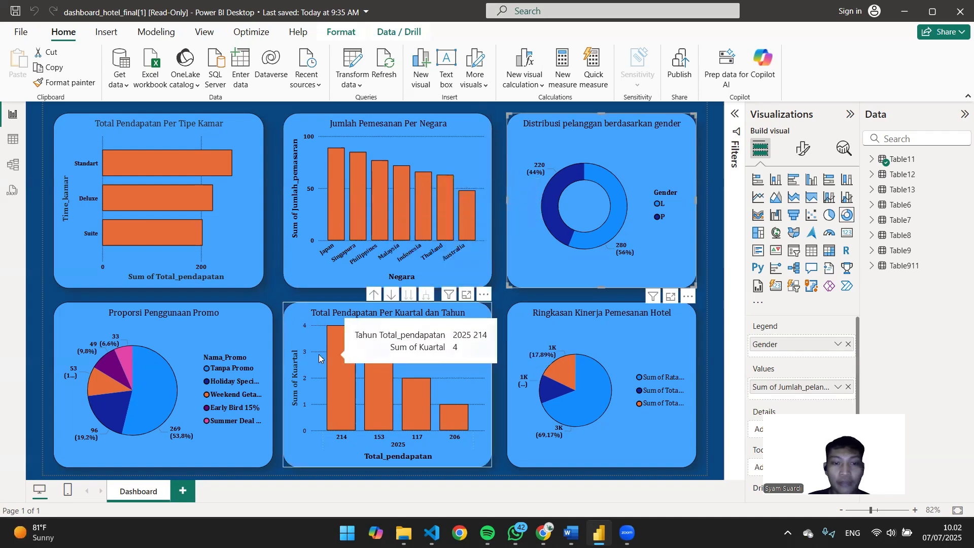